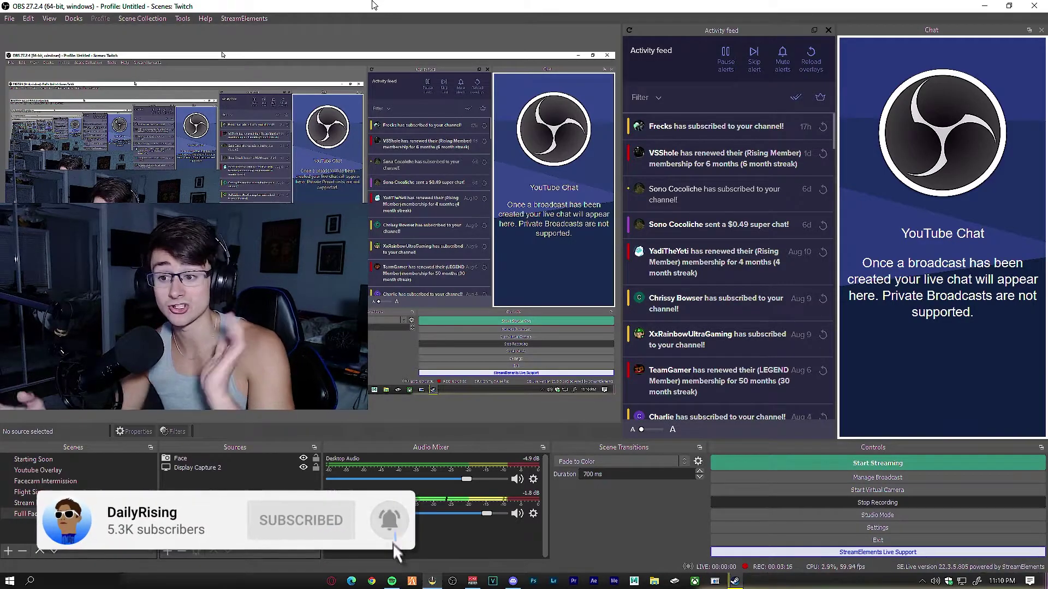
Select the Face webcam source in the Full Face scene's Sources dock.
click(211, 461)
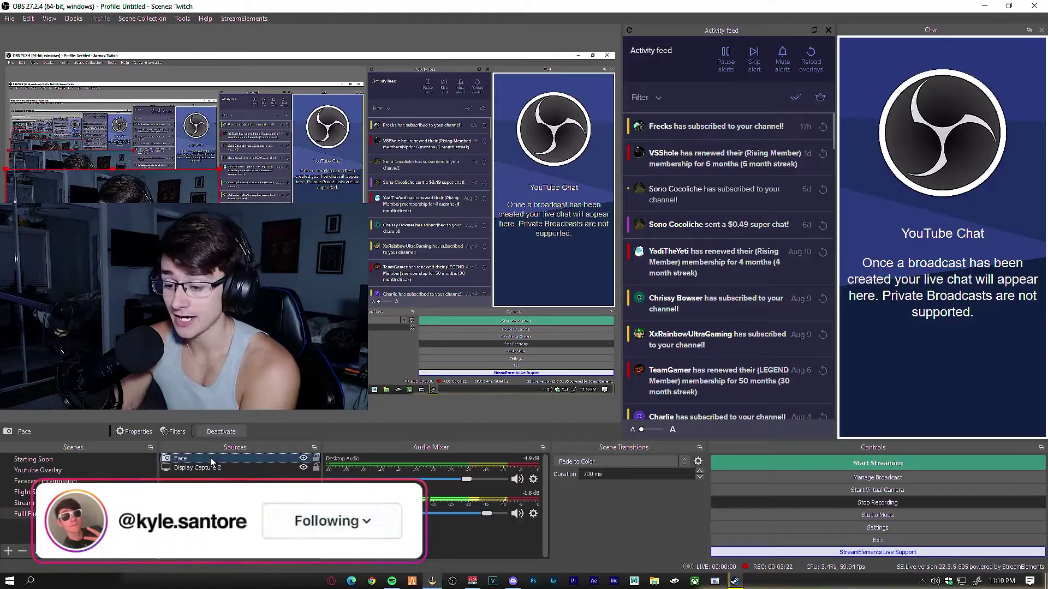
Open the Face source's properties and keep HD Pro Webcam C920 as the device.
right_click(211, 461)
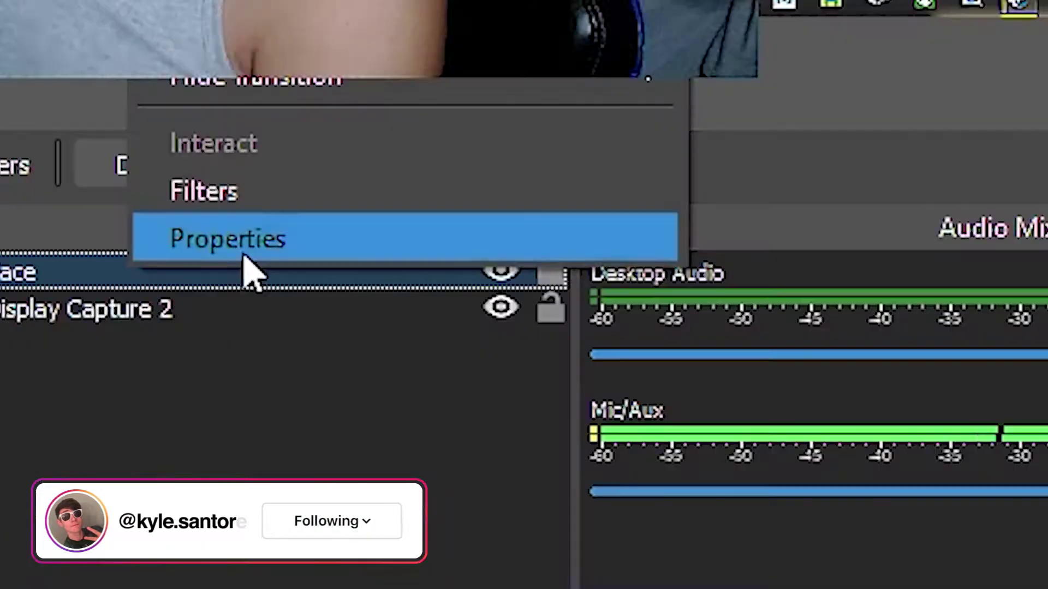
click(239, 450)
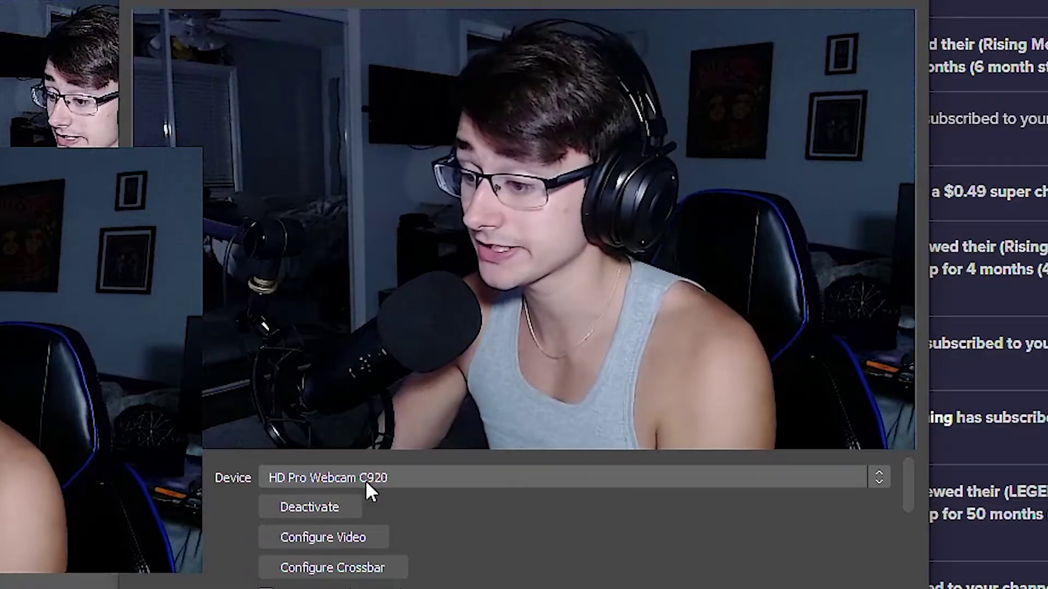
click(366, 483)
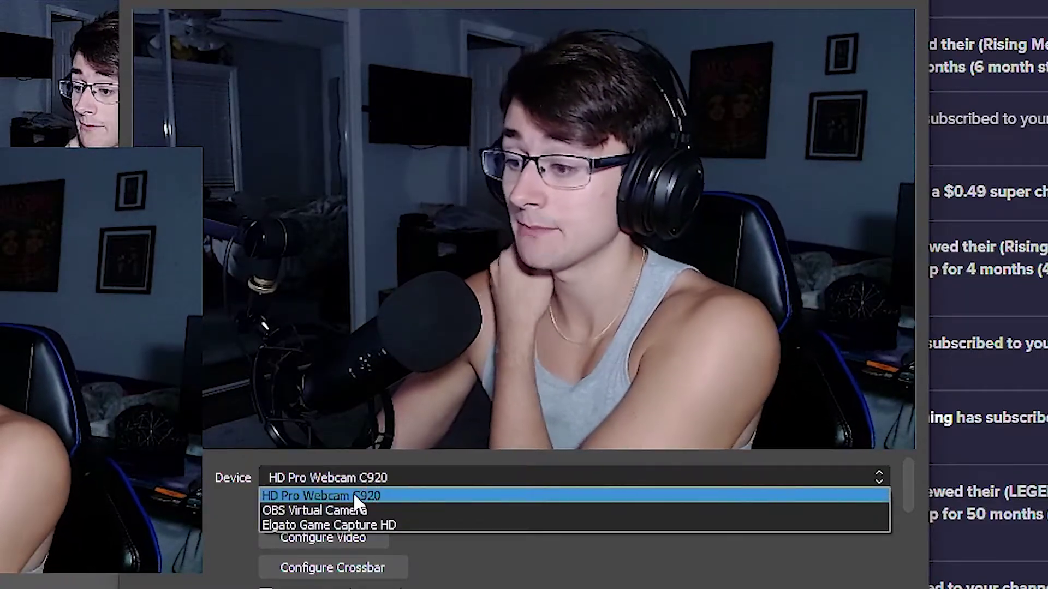
click(352, 494)
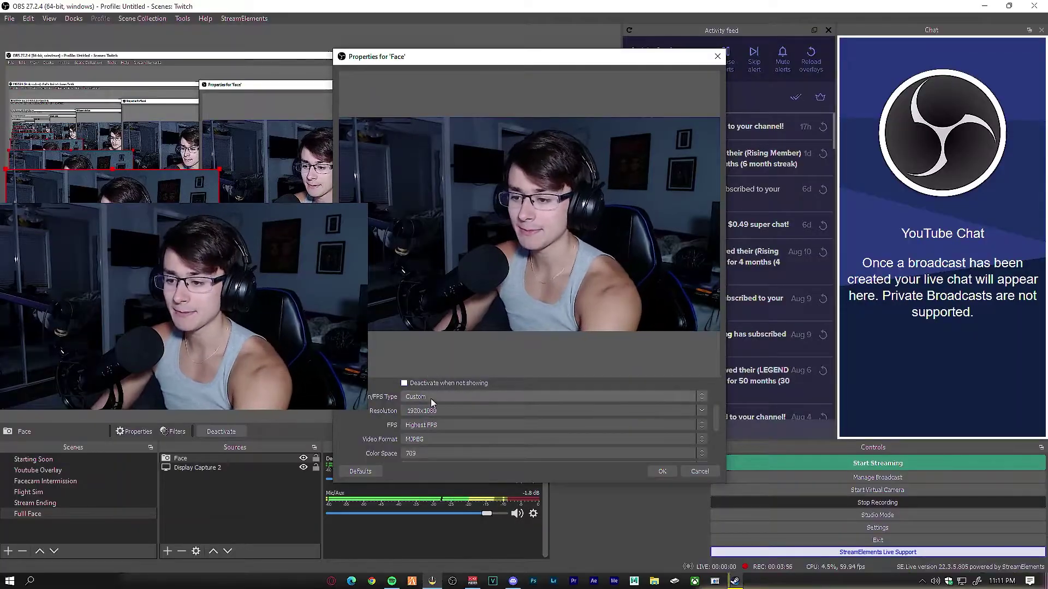
drag(471, 57, 559, 57)
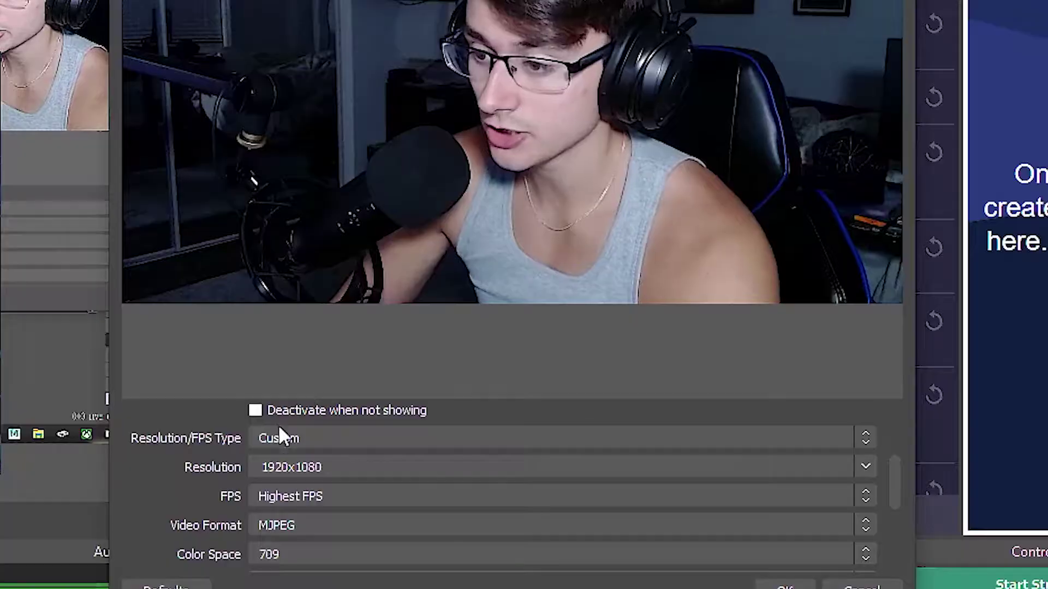
Use Custom 1920x1080 resolution with Highest FPS and MJPEG video format.
click(547, 395)
click(351, 444)
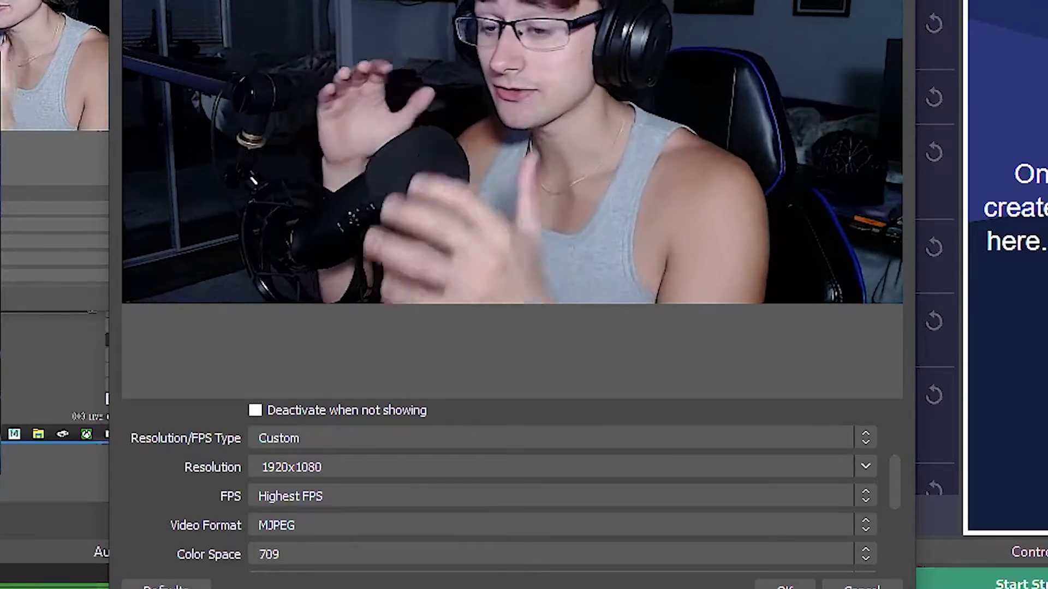
click(352, 494)
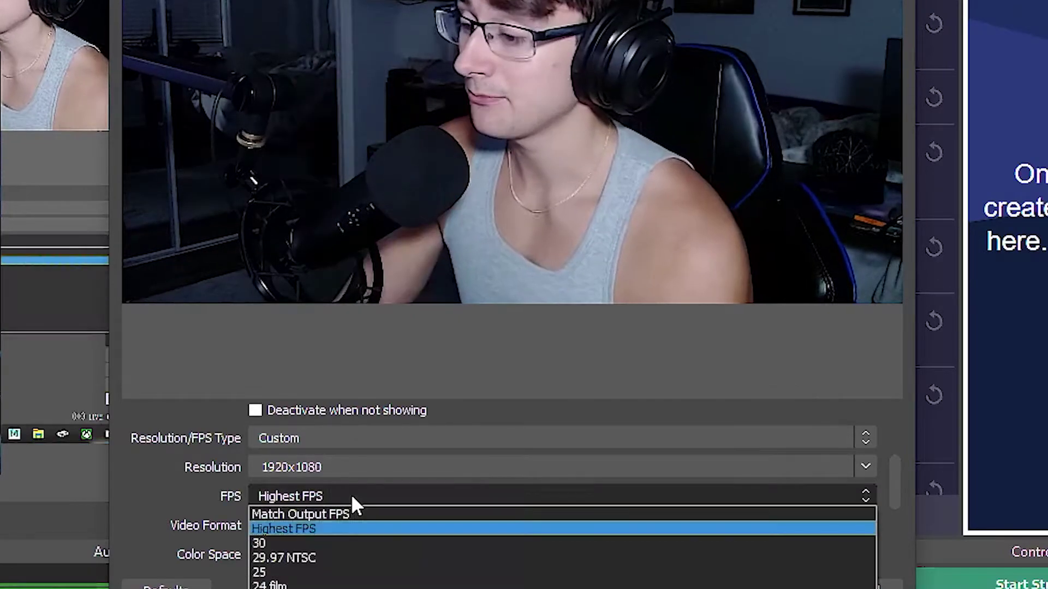
click(296, 529)
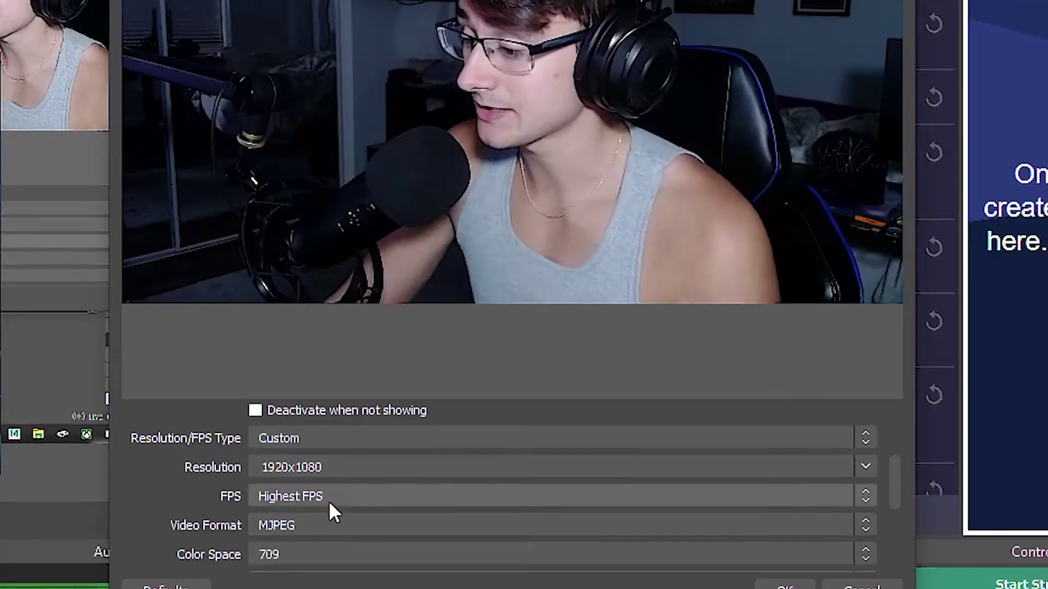
click(291, 524)
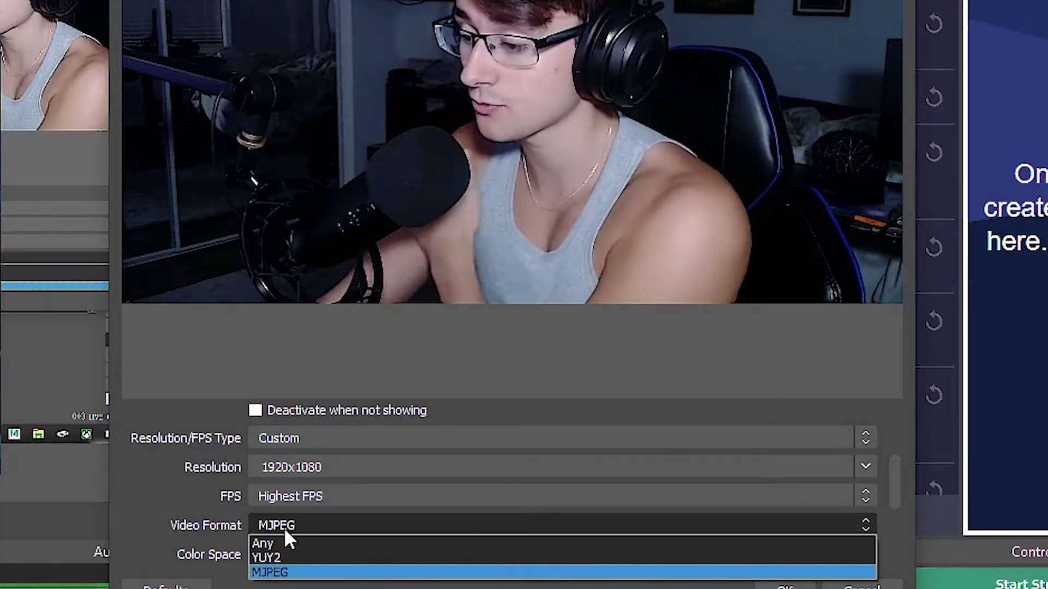
click(287, 570)
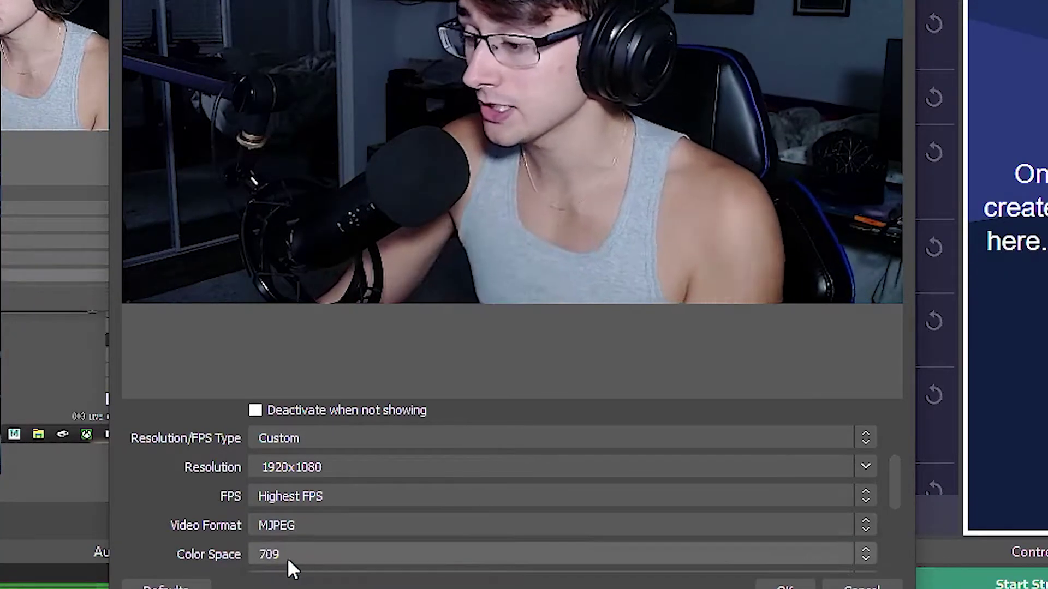
Set Color Space to 709, Color Range to Full, and Buffering to Disable.
scroll(288, 562, down, 3)
click(301, 421)
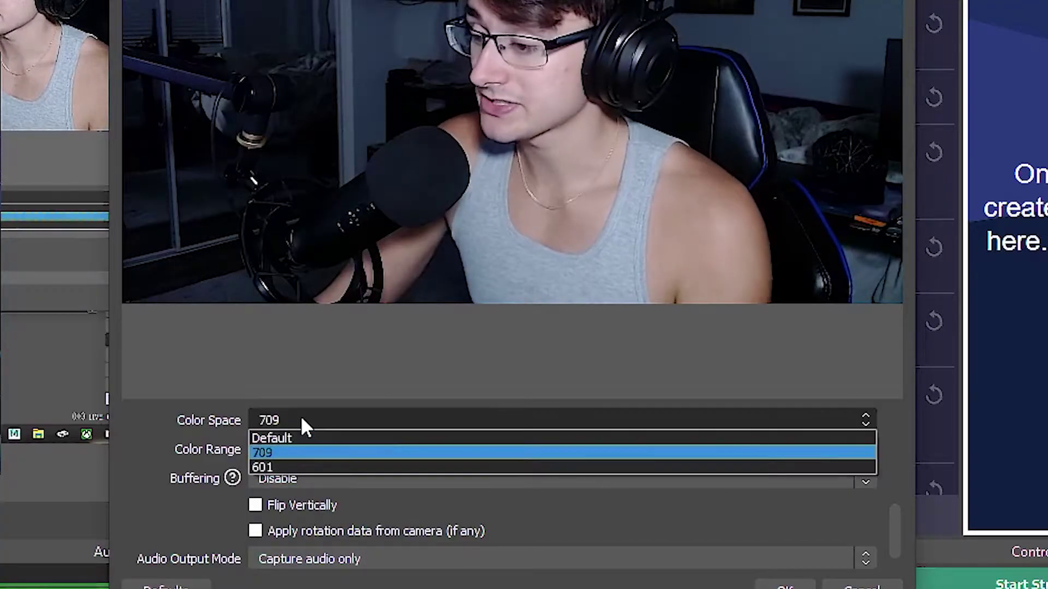
click(279, 452)
click(288, 447)
click(269, 494)
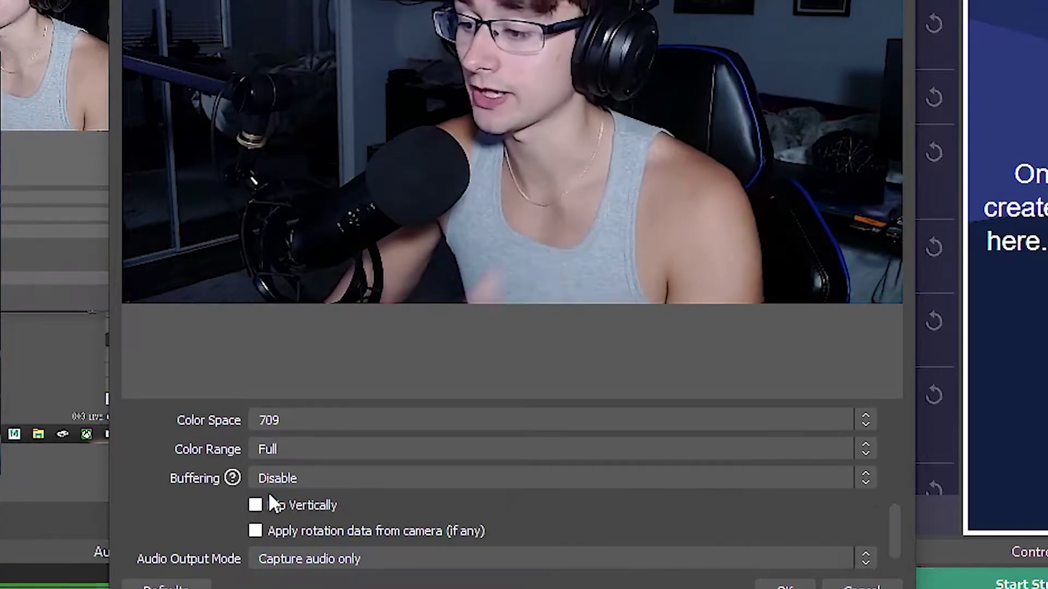
click(287, 450)
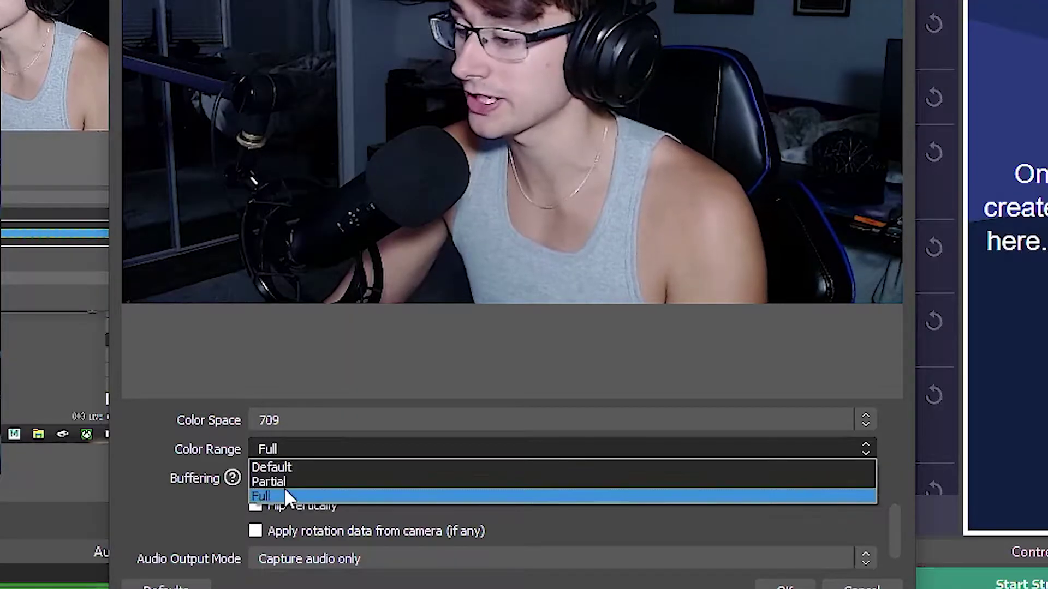
click(283, 493)
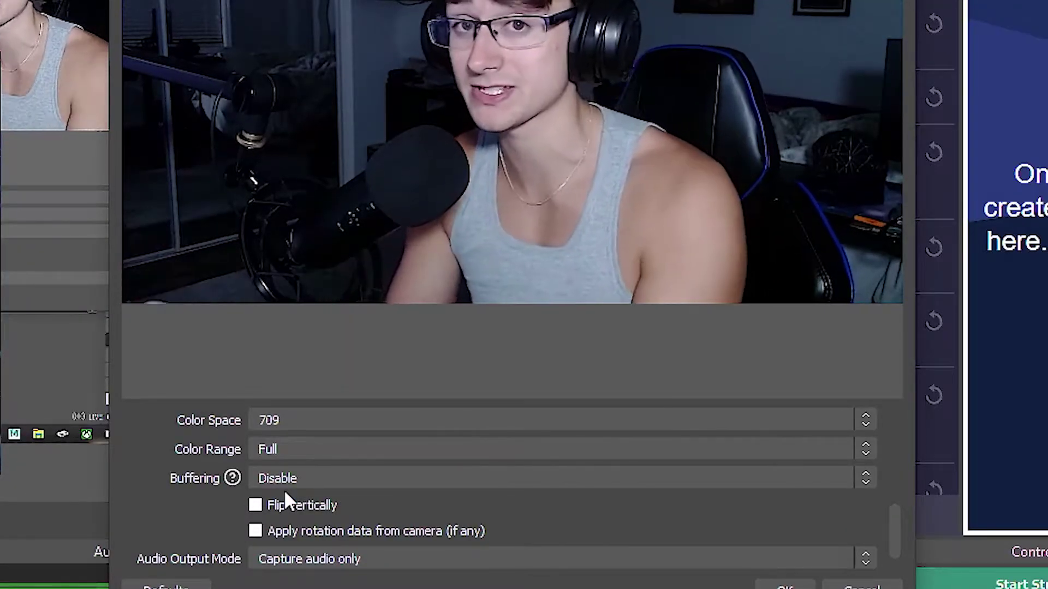
click(285, 481)
click(297, 519)
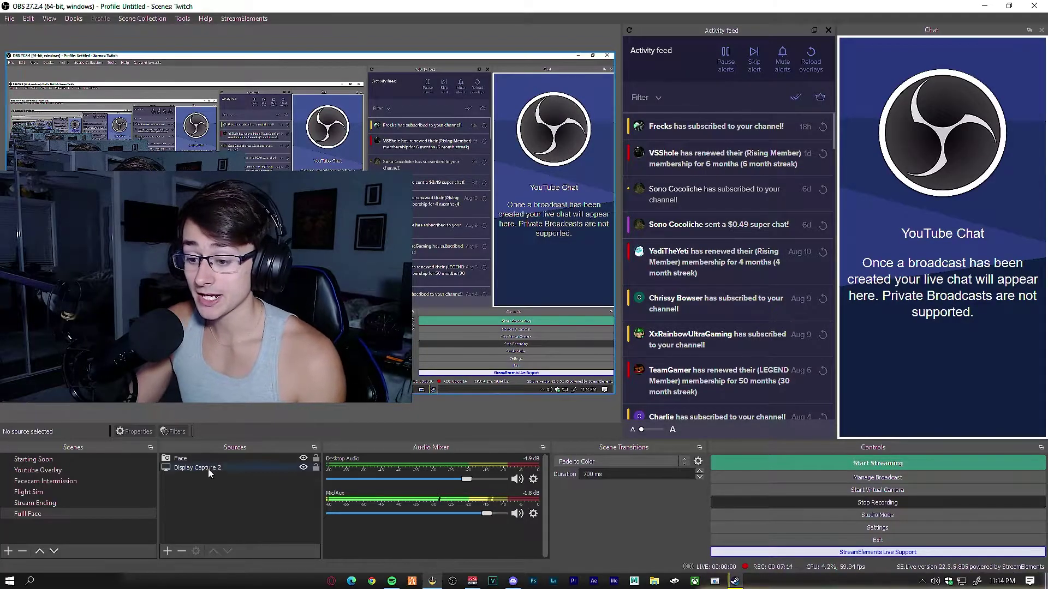
Select the Face source in the Sources dock again.
click(208, 458)
Reopen Face's properties, launch Configure Video, and review the Video Proc Amp and Camera Control tabs.
right_click(207, 459)
click(208, 453)
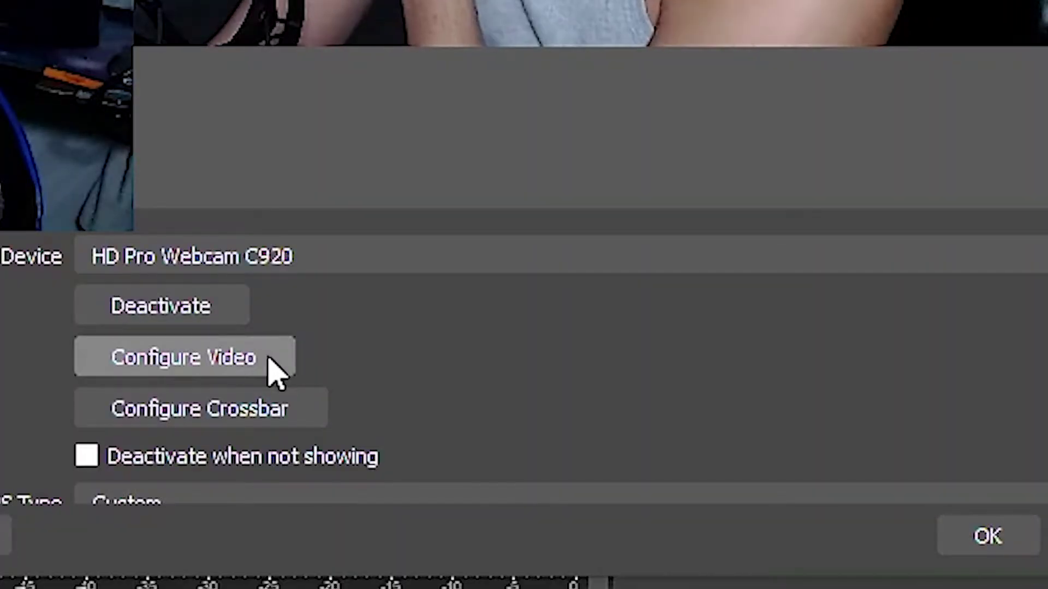
click(267, 358)
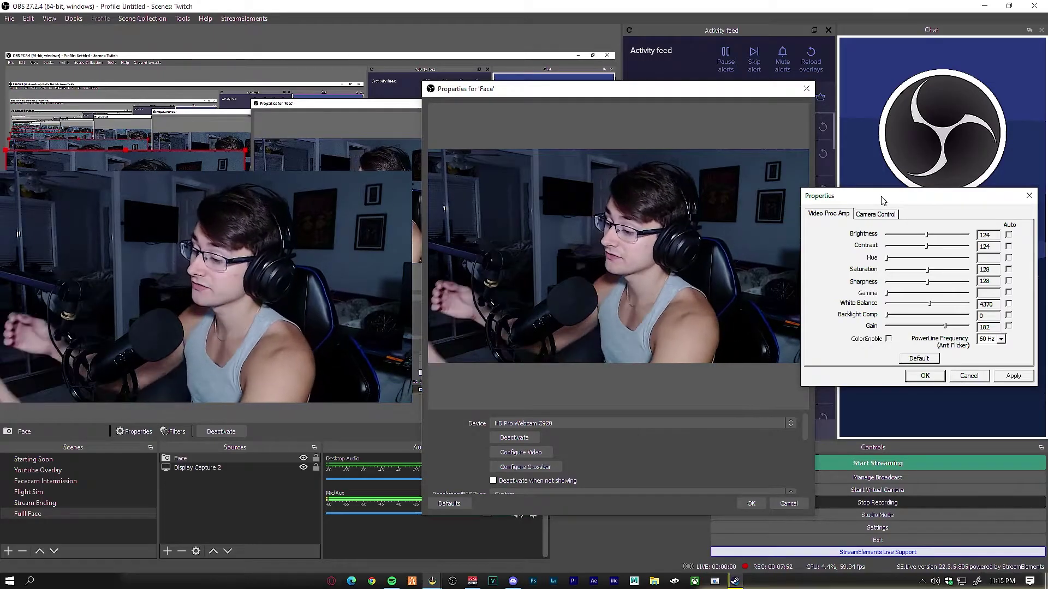
drag(883, 201, 845, 197)
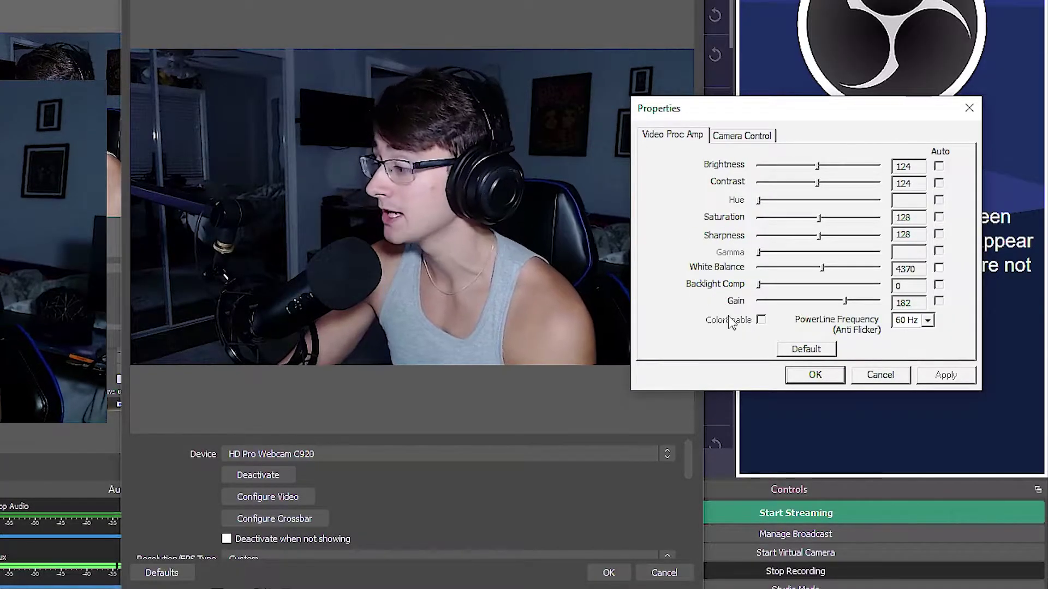
click(750, 137)
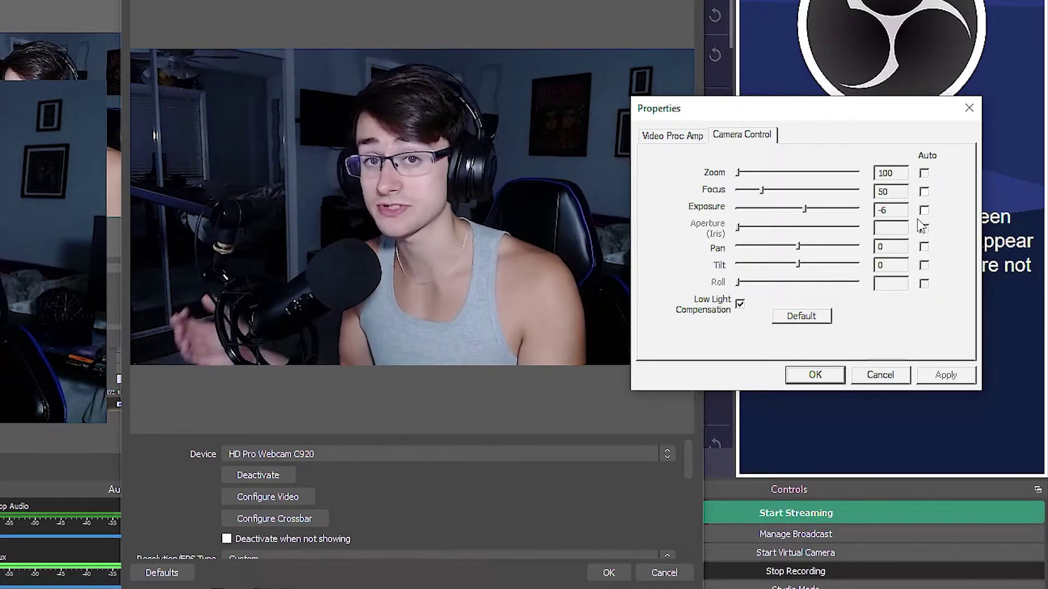
key(ctrl+Tab)
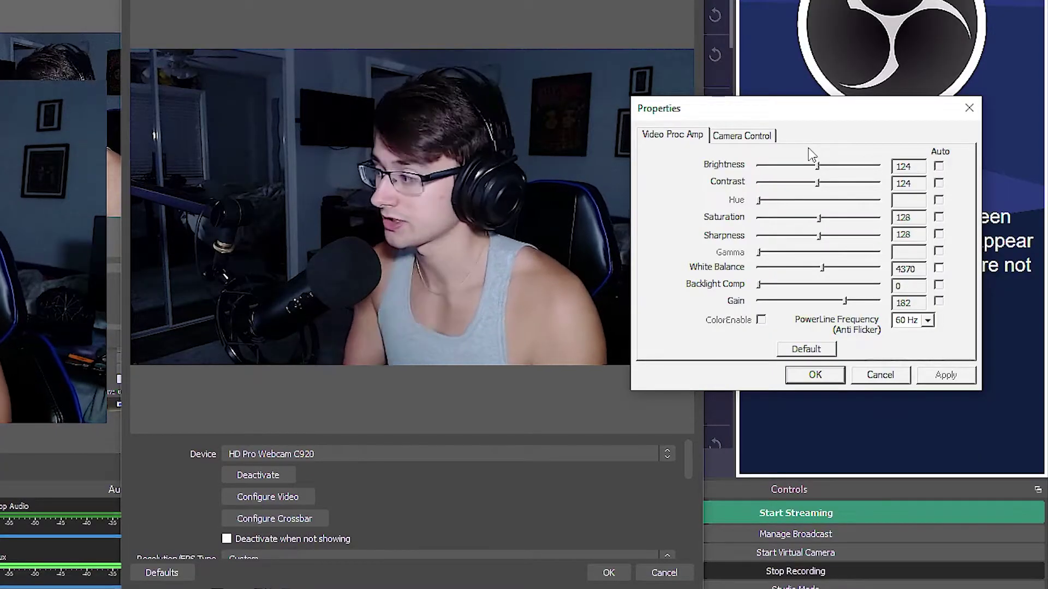
click(755, 137)
On Video Proc Amp, set White Balance to 4580 and lower Gain from 182 to 148.
click(689, 137)
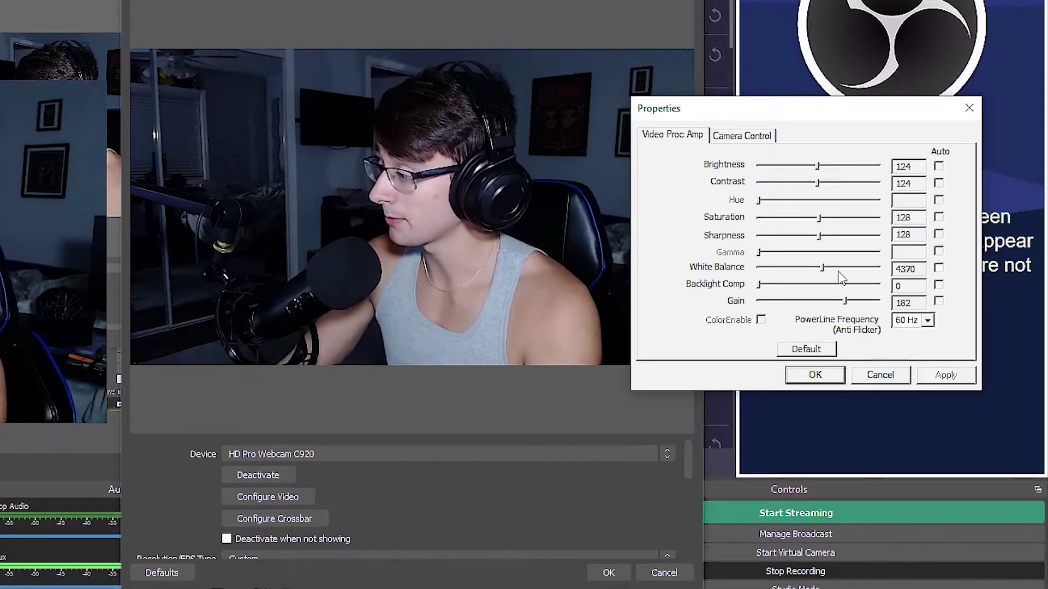
drag(822, 269, 826, 269)
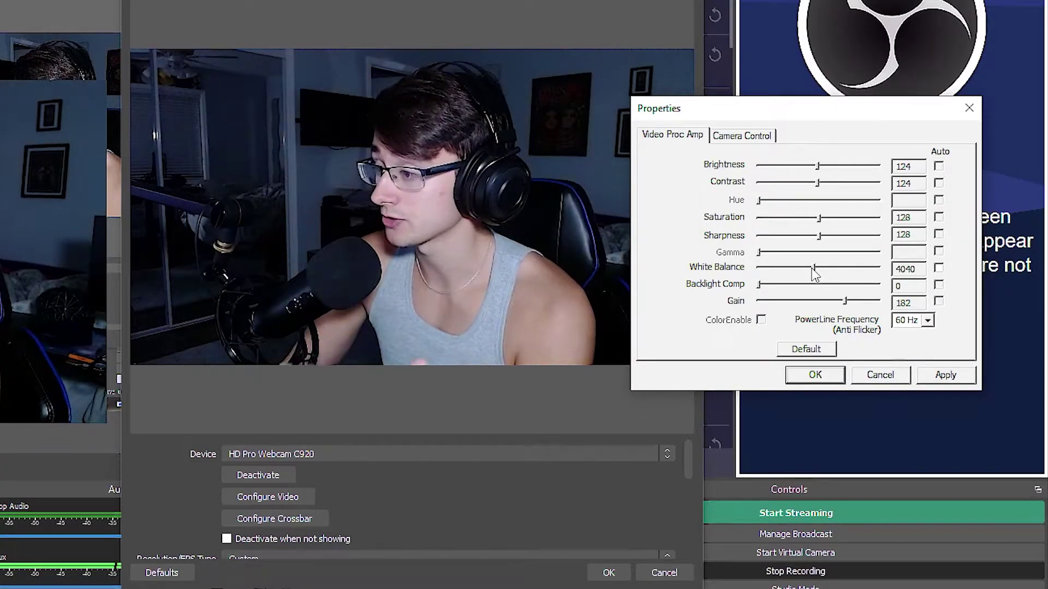
drag(789, 269, 789, 269)
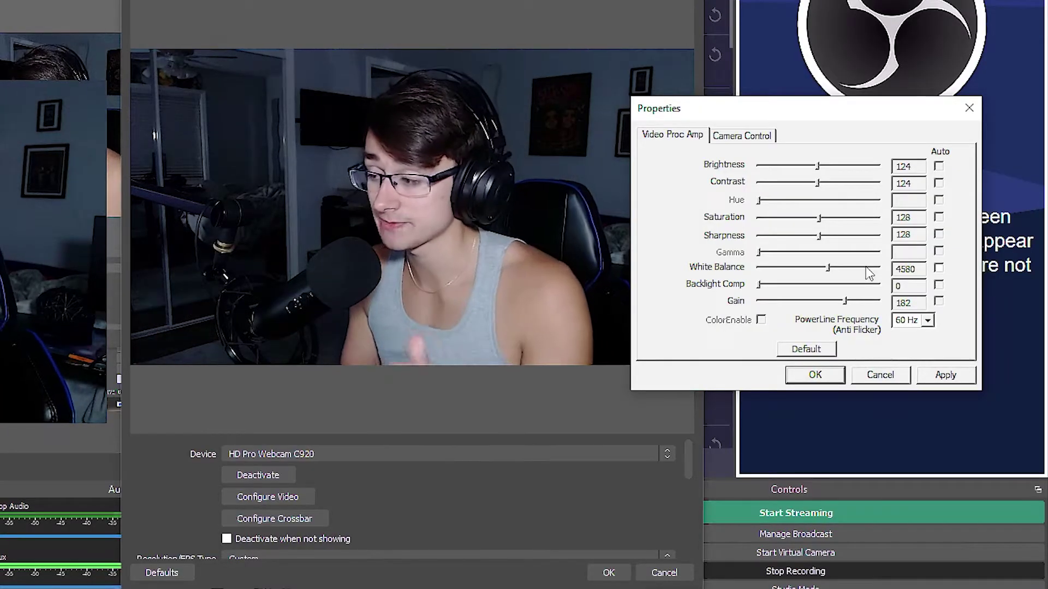
drag(834, 302, 786, 311)
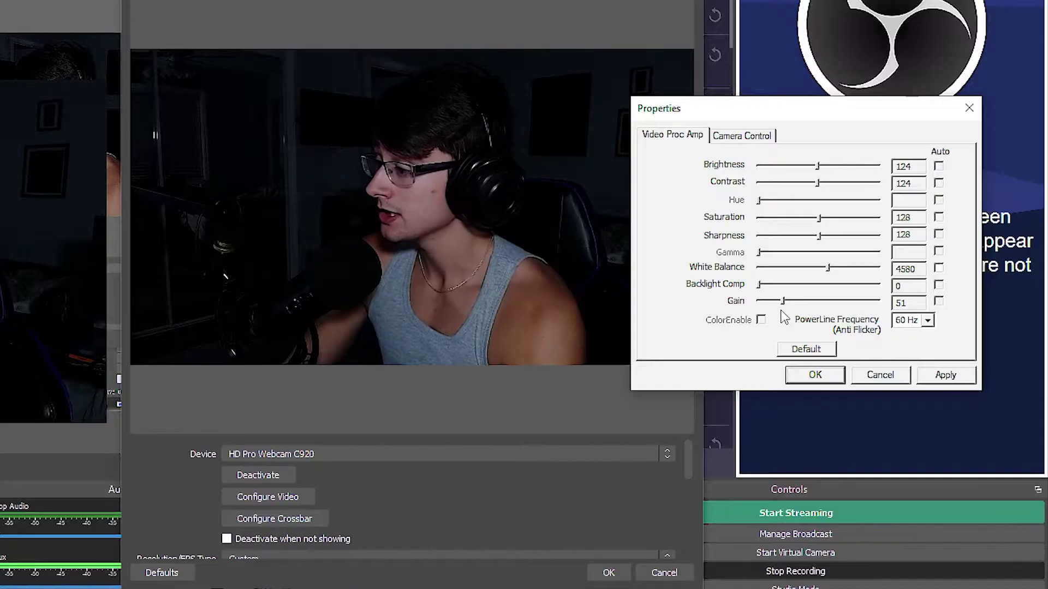
drag(804, 305, 814, 307)
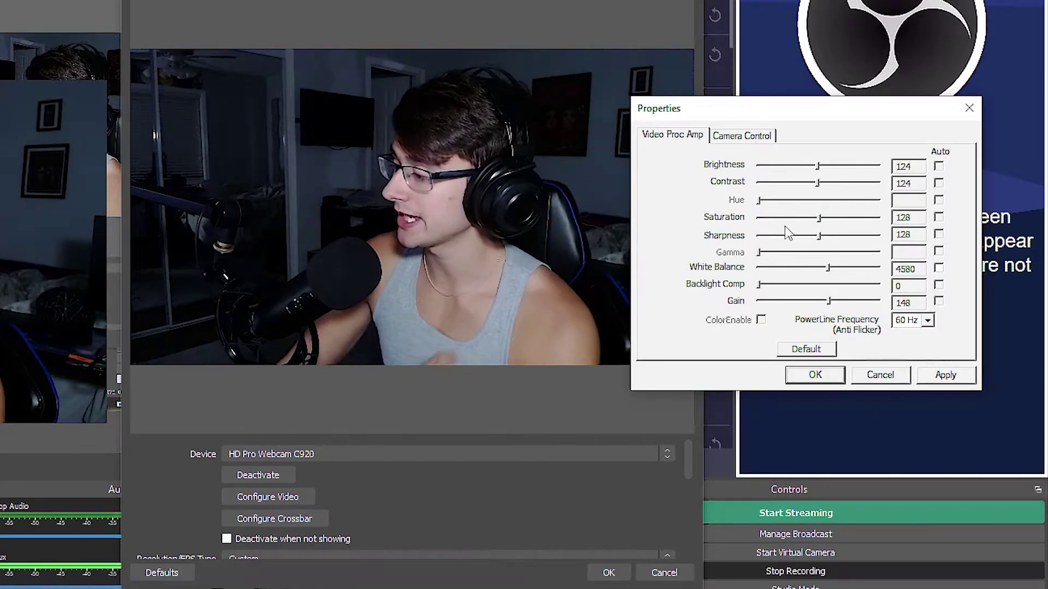
click(738, 139)
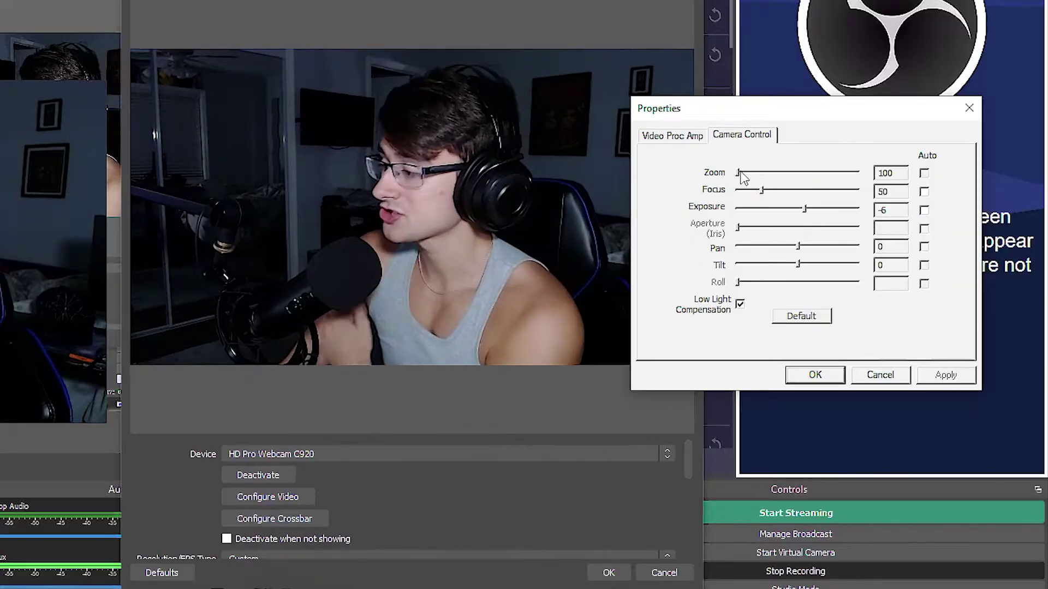
Test zoom and darker/brighter Exposure values, then return Exposure to -6.
drag(740, 173, 765, 214)
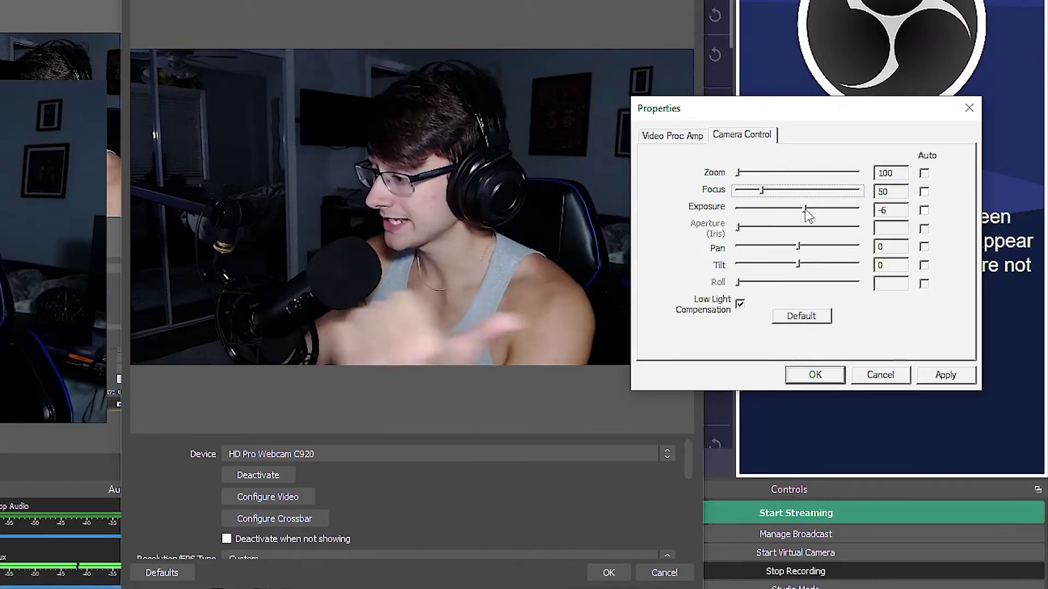
drag(805, 210, 788, 213)
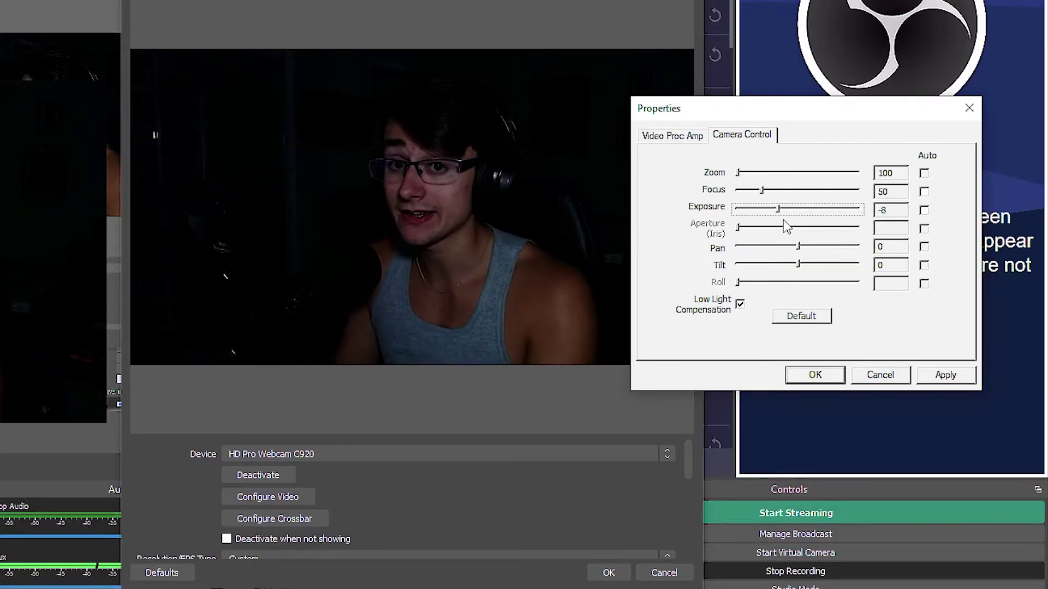
drag(779, 211, 813, 223)
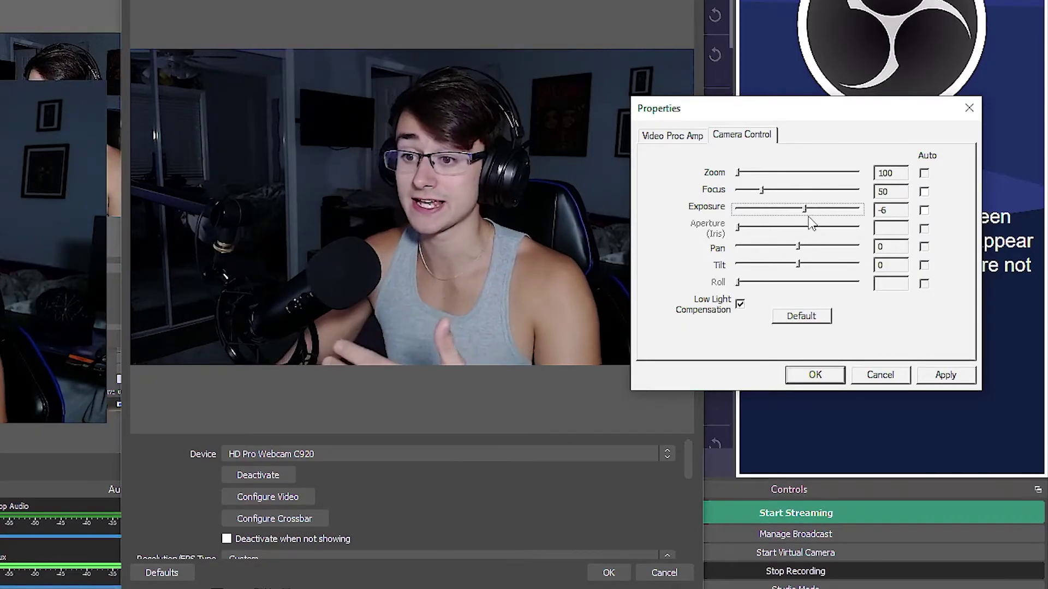
drag(814, 214, 845, 212)
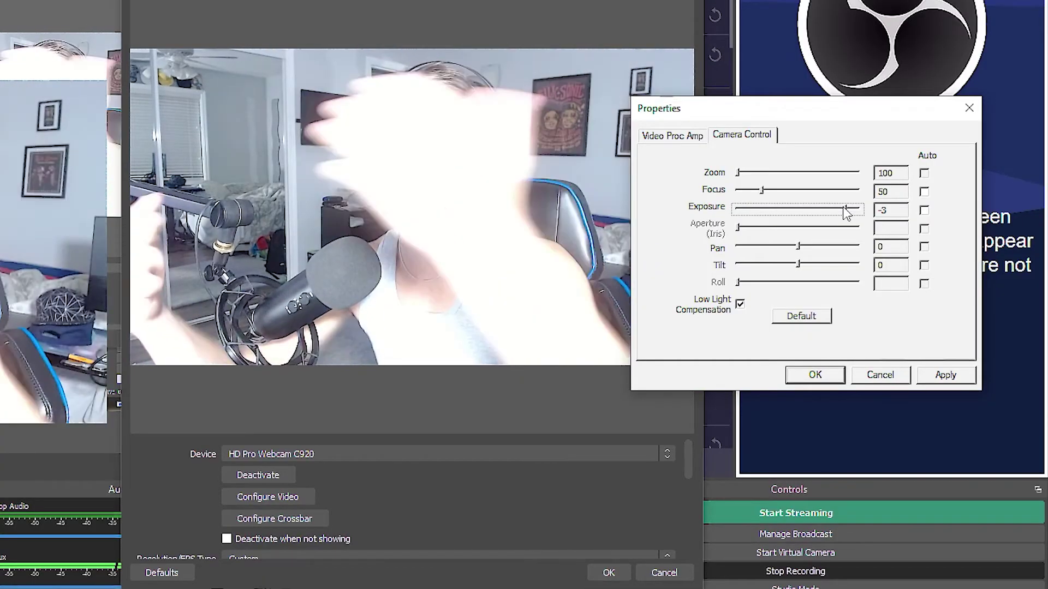
drag(845, 208, 807, 211)
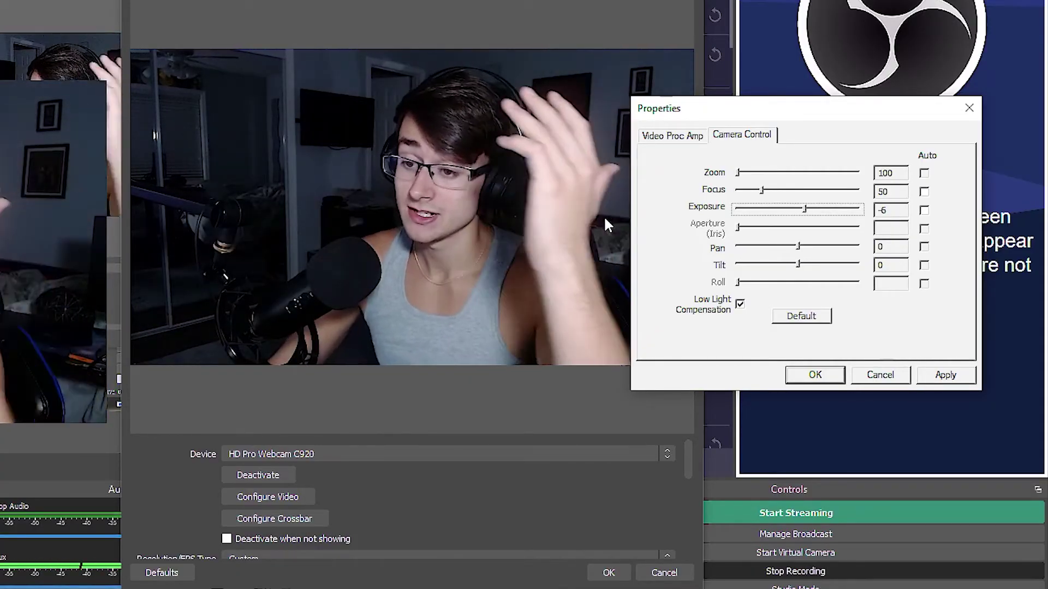
click(798, 247)
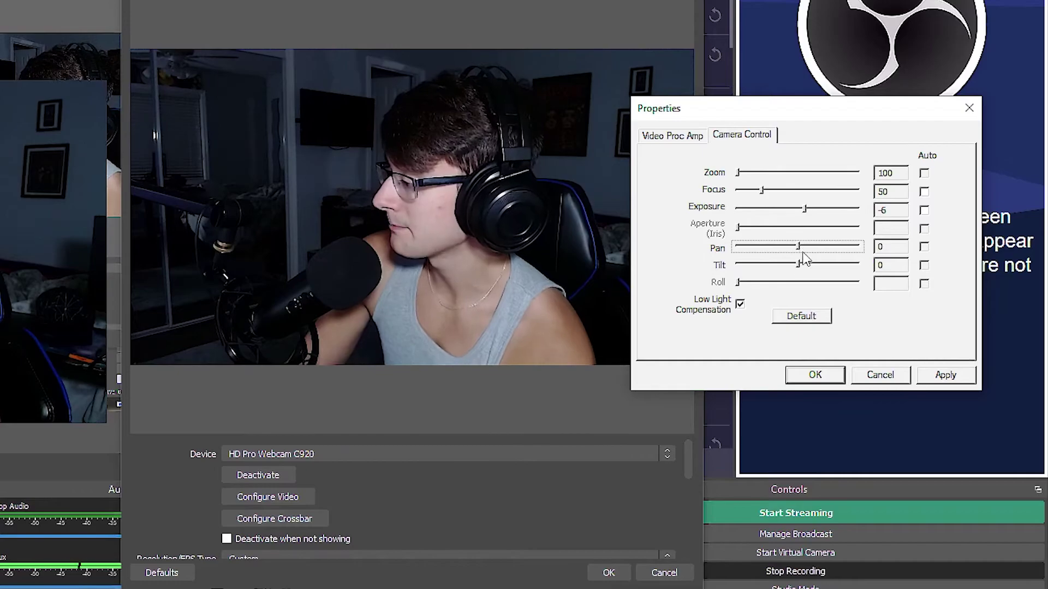